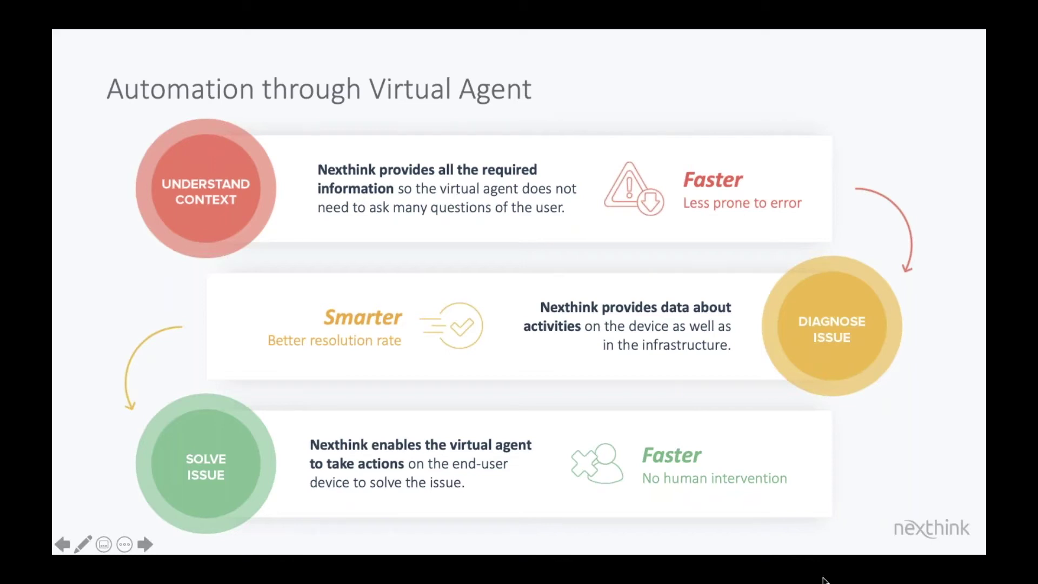
- Exit the PowerPoint slide show and switch to the Windows virtual machine
key(Escape)
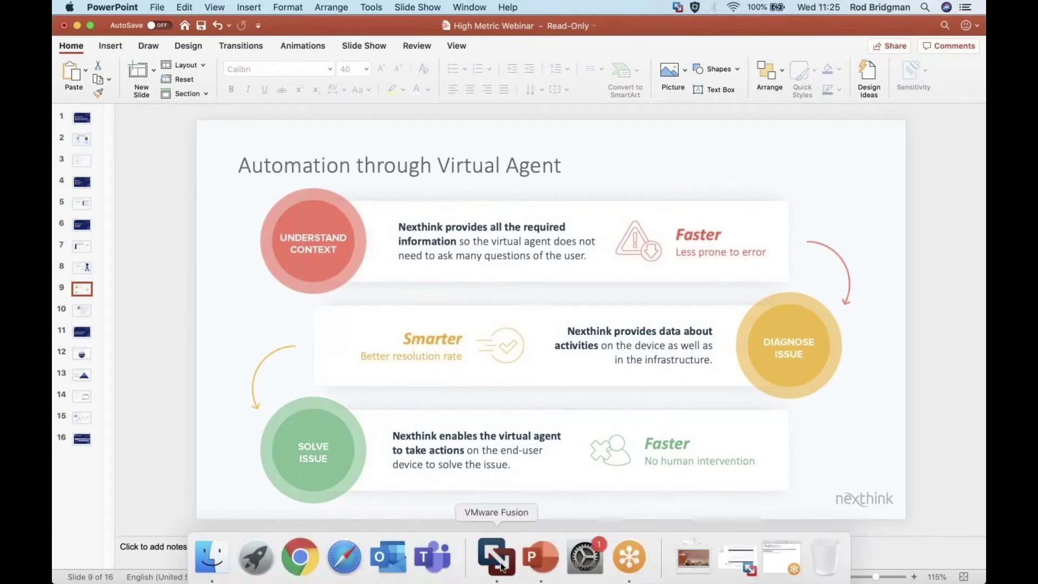
click(557, 559)
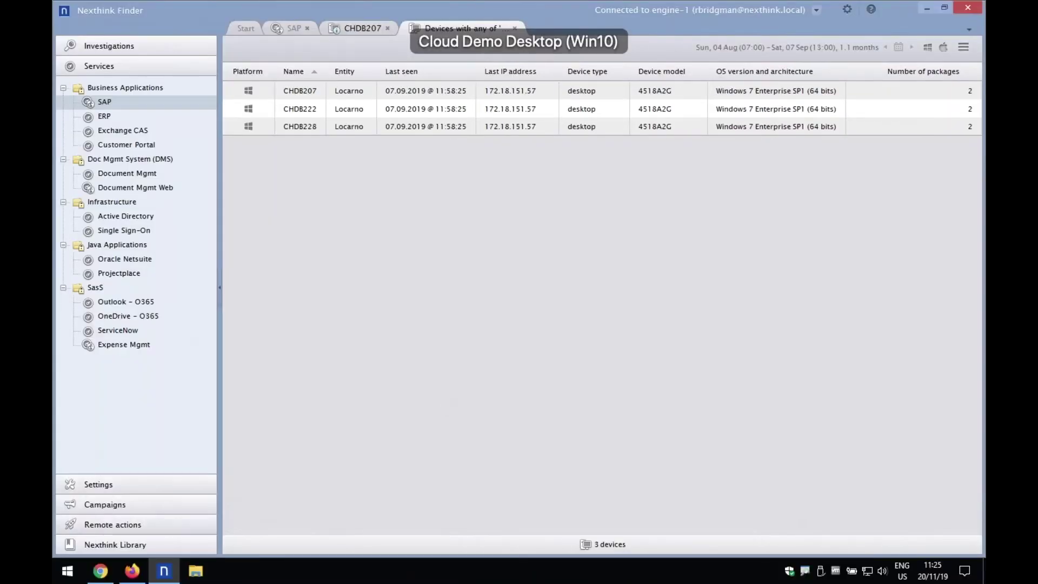
- Discard the unsaved new incident and return to the active Incidents list of 404 records
click(101, 572)
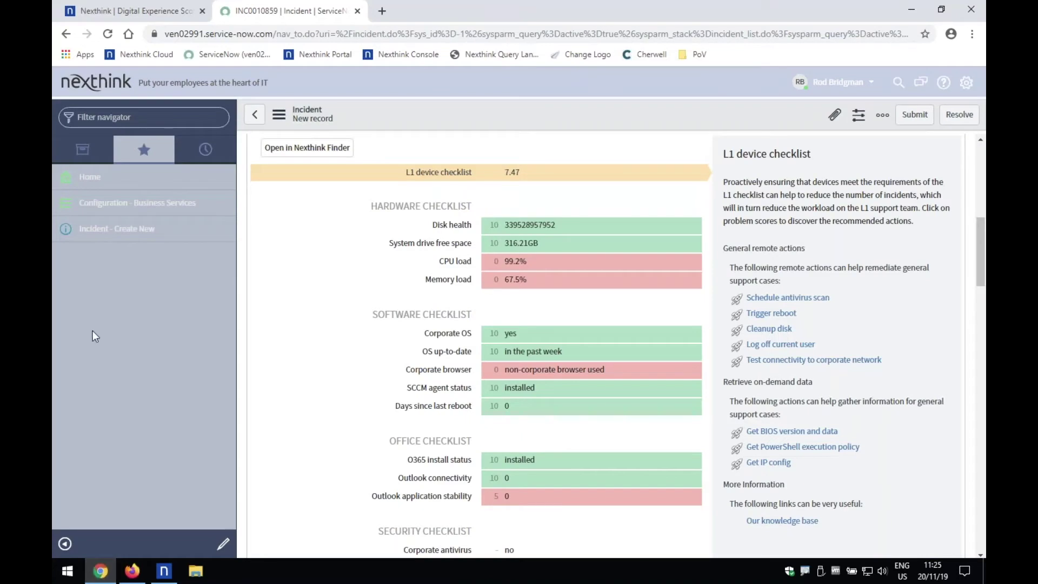
click(254, 117)
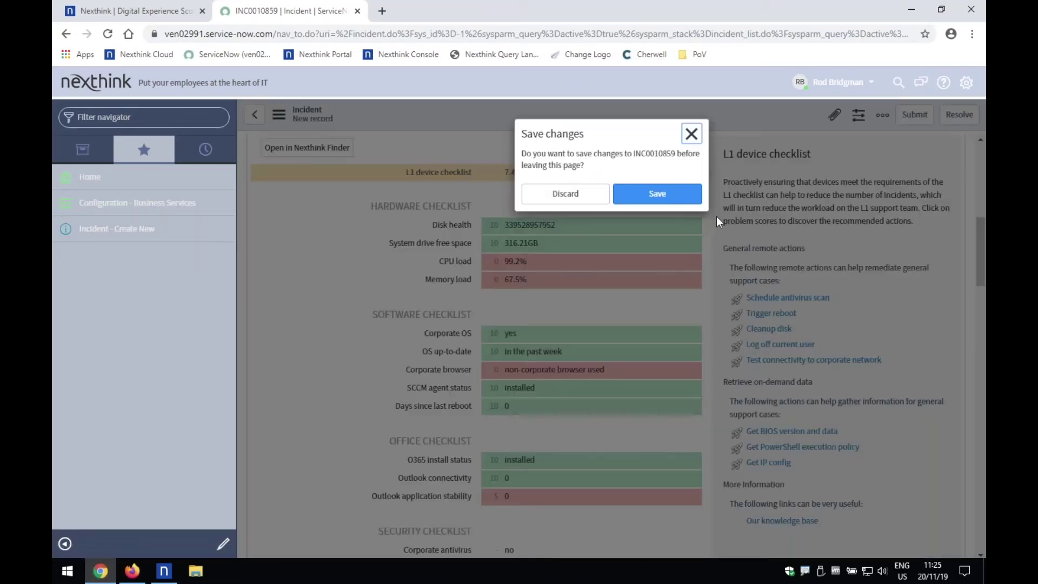
click(579, 194)
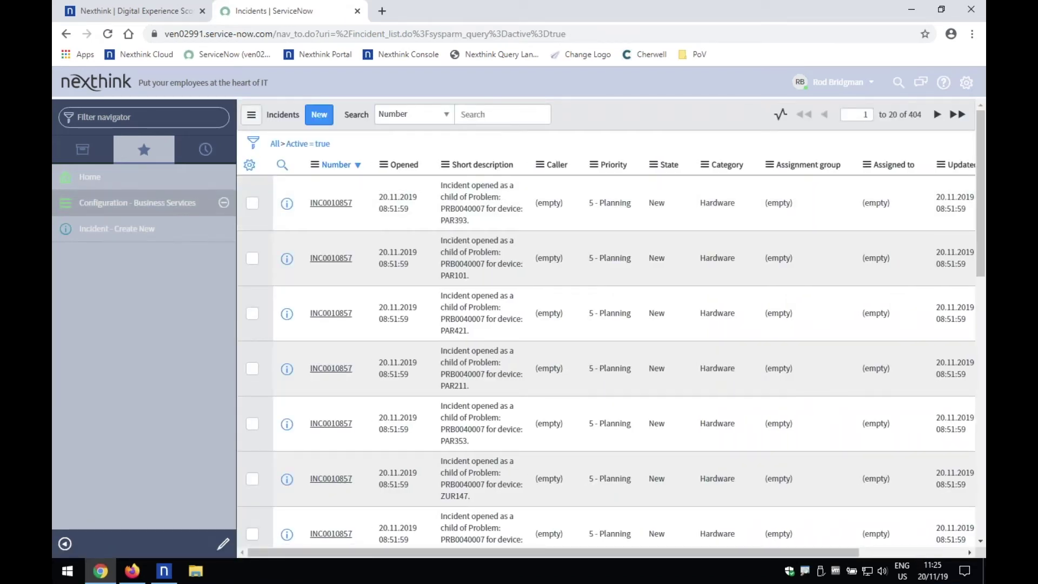
- Search Business Services for names starting with 'sap' and open the SAP service record
click(162, 204)
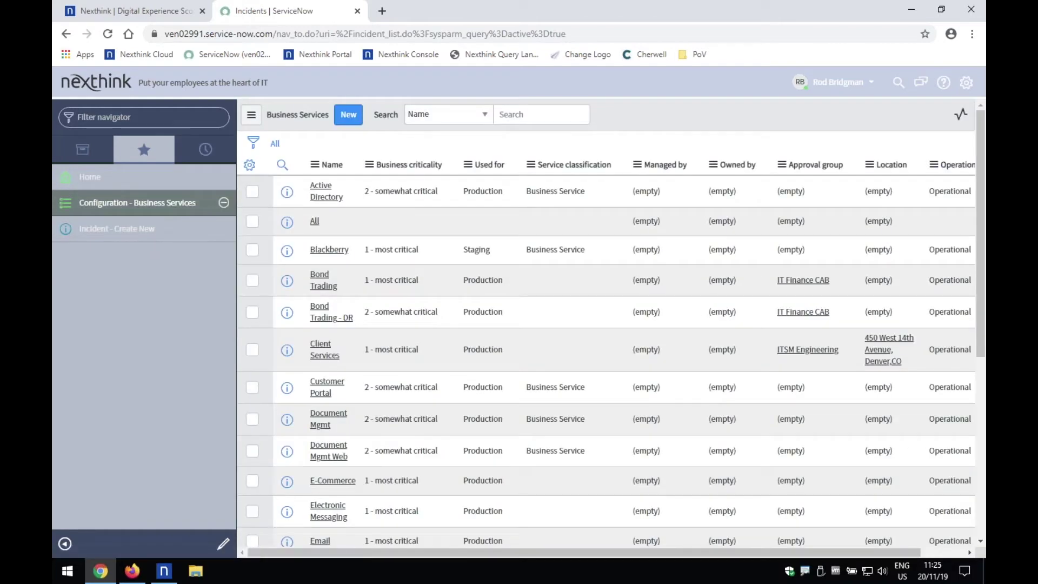
click(518, 120)
text(s)
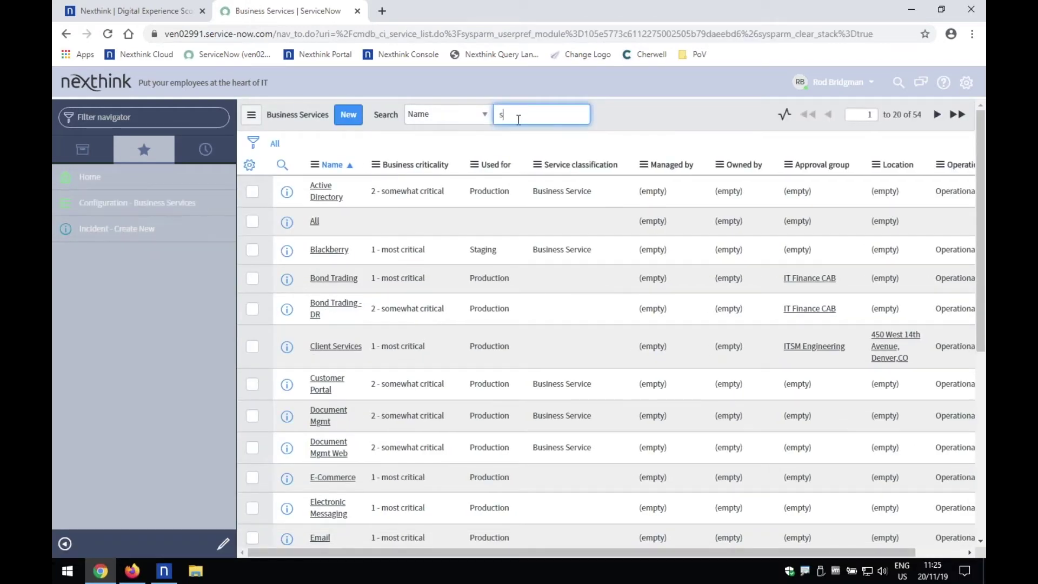
text(ap)
key(Return)
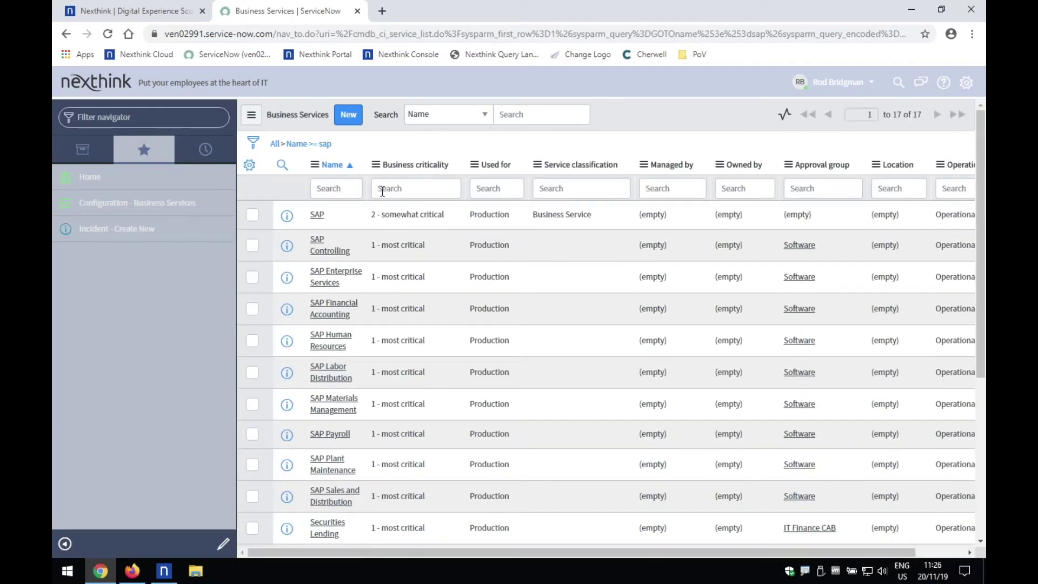
click(321, 219)
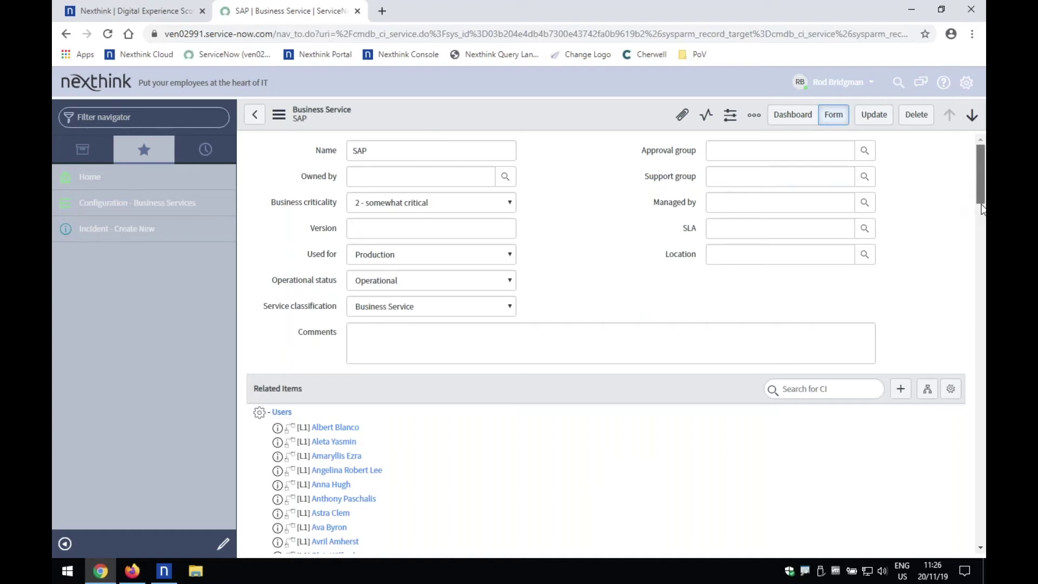
- Scroll through the SAP service's related L1 users and open the first user's record
scroll(982, 215, down, 1)
scroll(983, 215, down, 4)
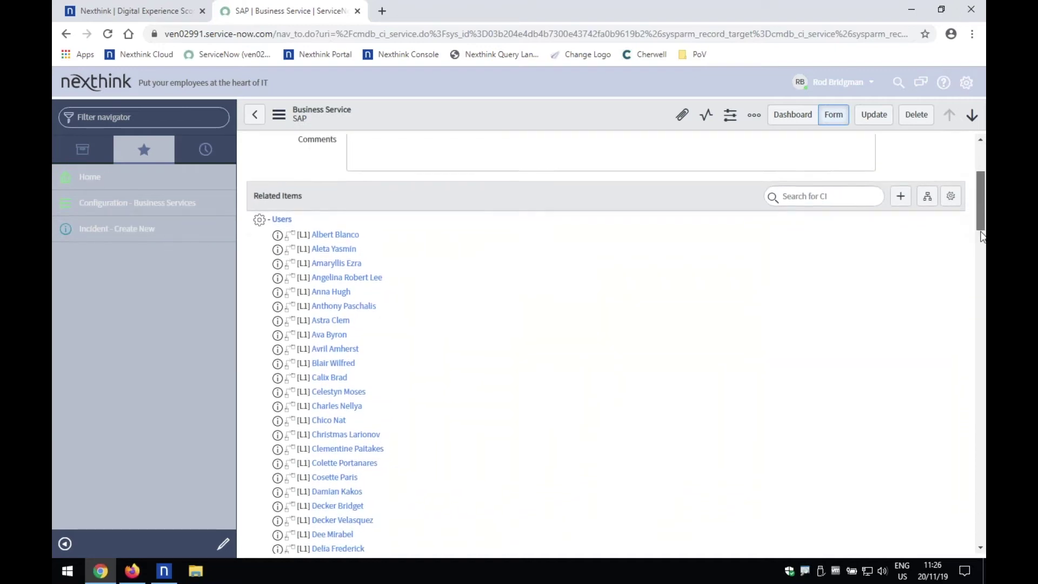
scroll(981, 246, down, 5)
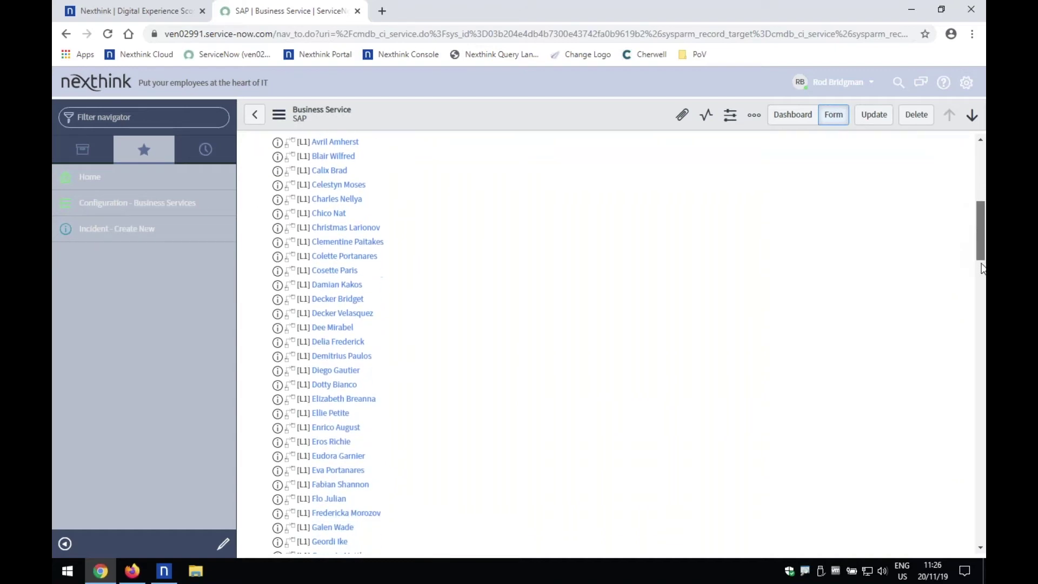
drag(983, 282, 982, 243)
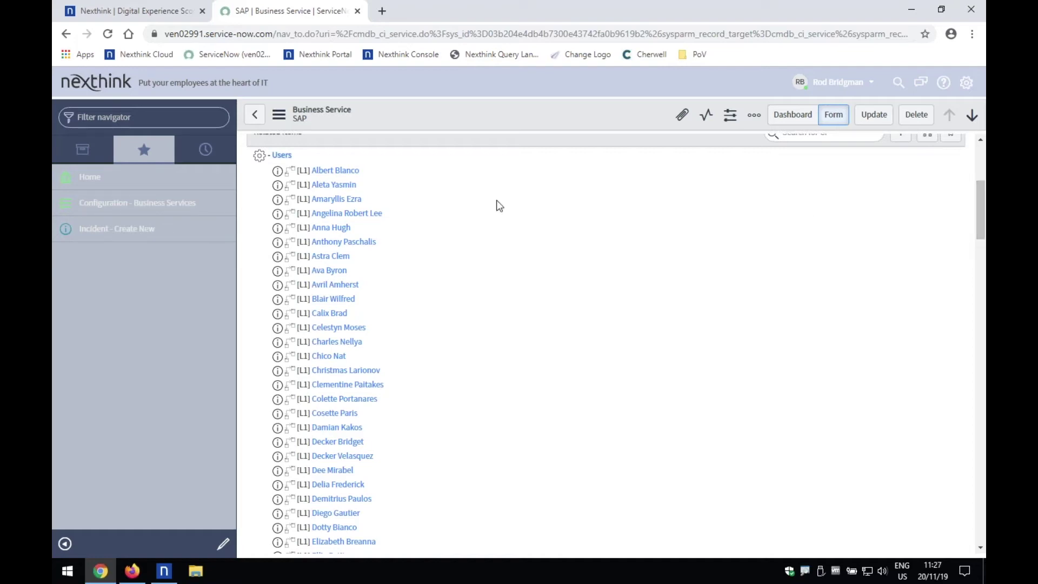
click(344, 171)
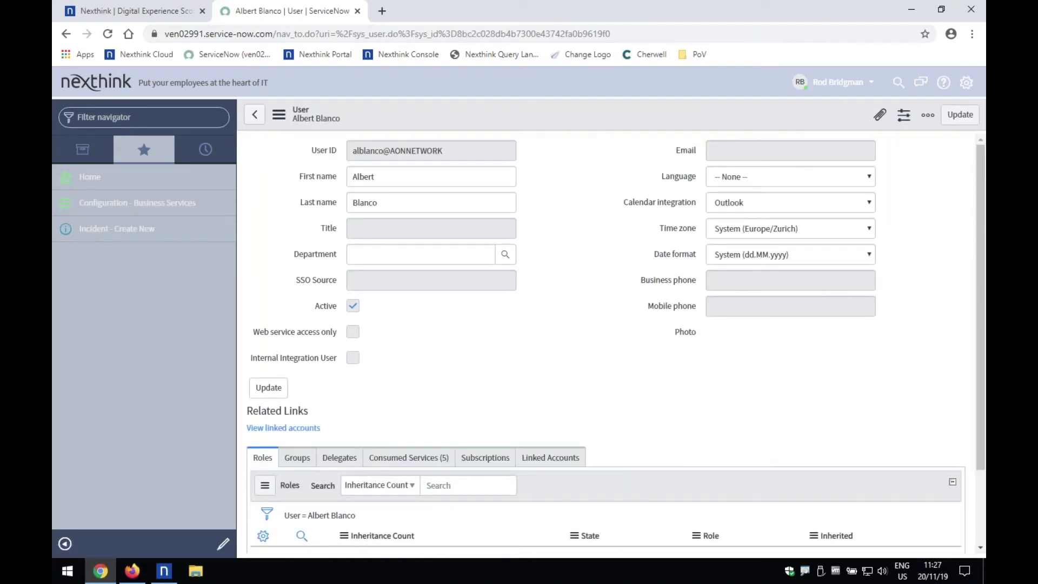
- View the user's five consumed services (SAP, Active Directory, Exchange CAS), then go to Global ITSM Overview
drag(980, 303, 978, 368)
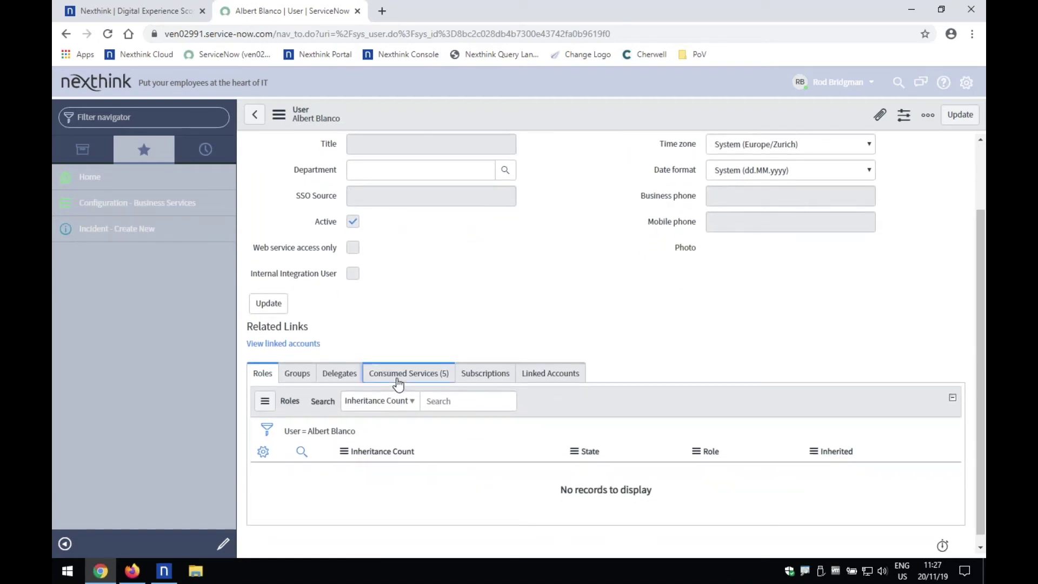
click(398, 374)
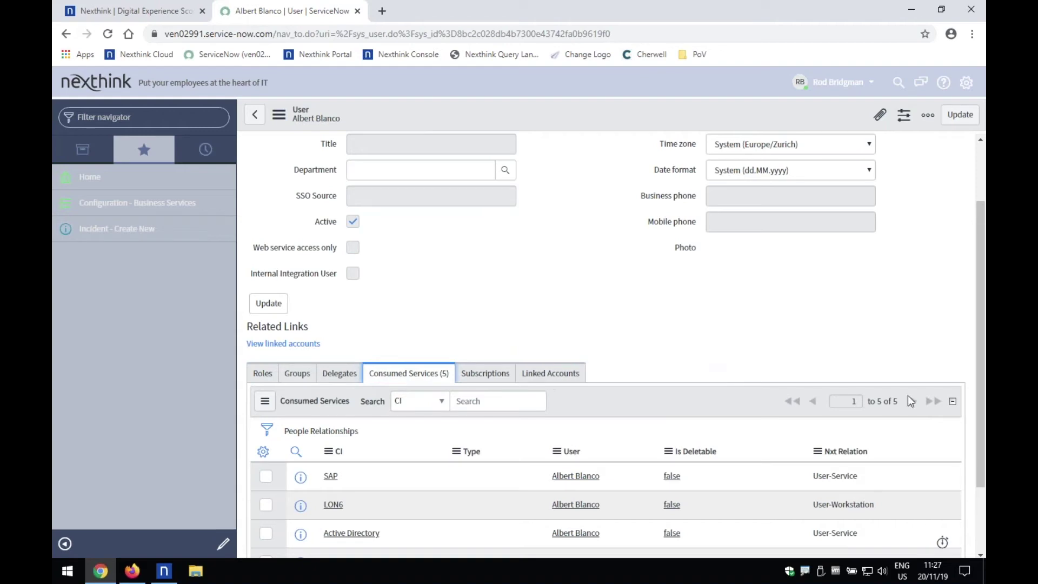
drag(979, 392, 982, 443)
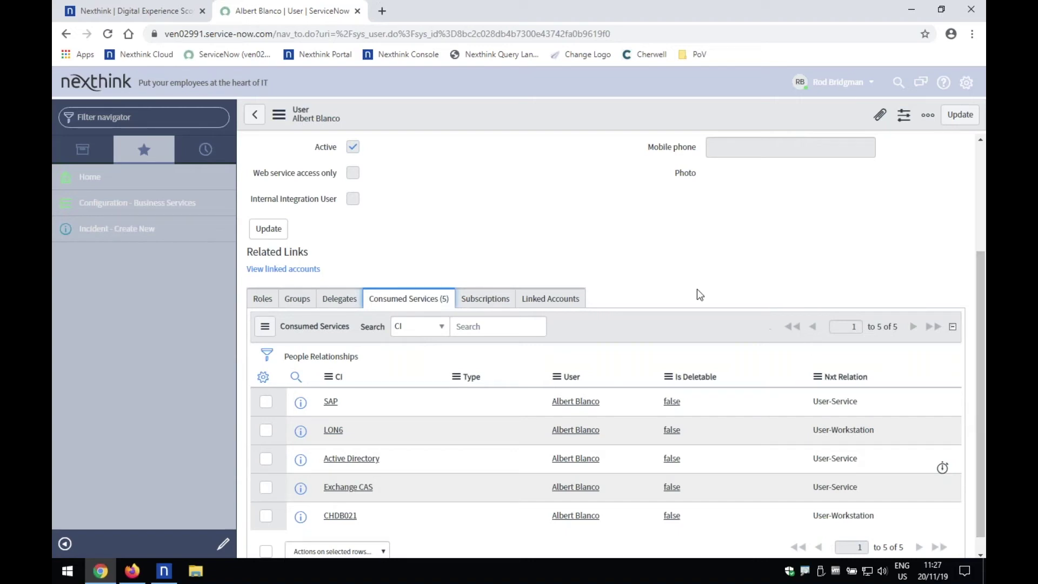
click(90, 178)
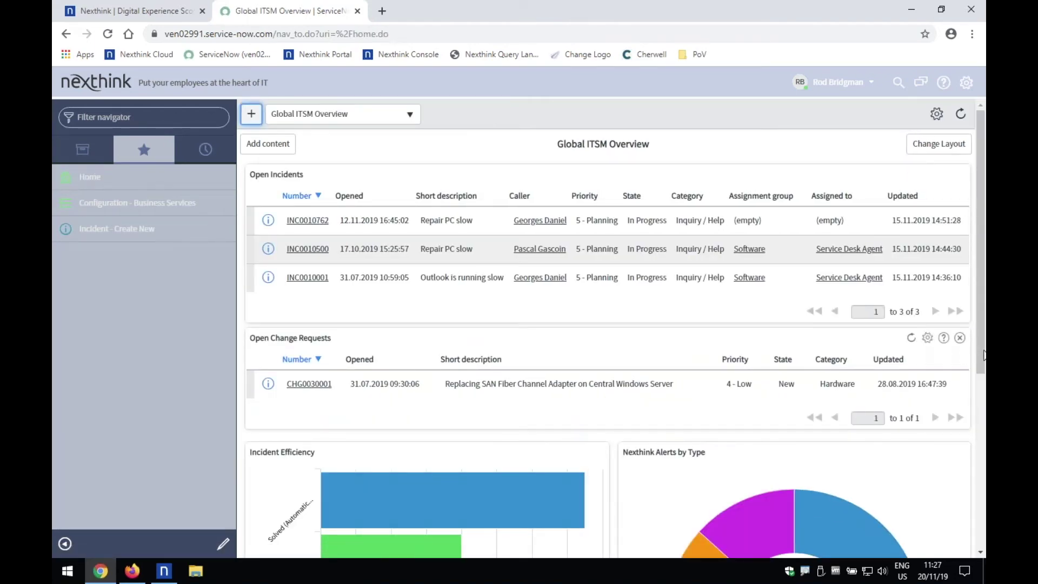
drag(983, 364, 984, 396)
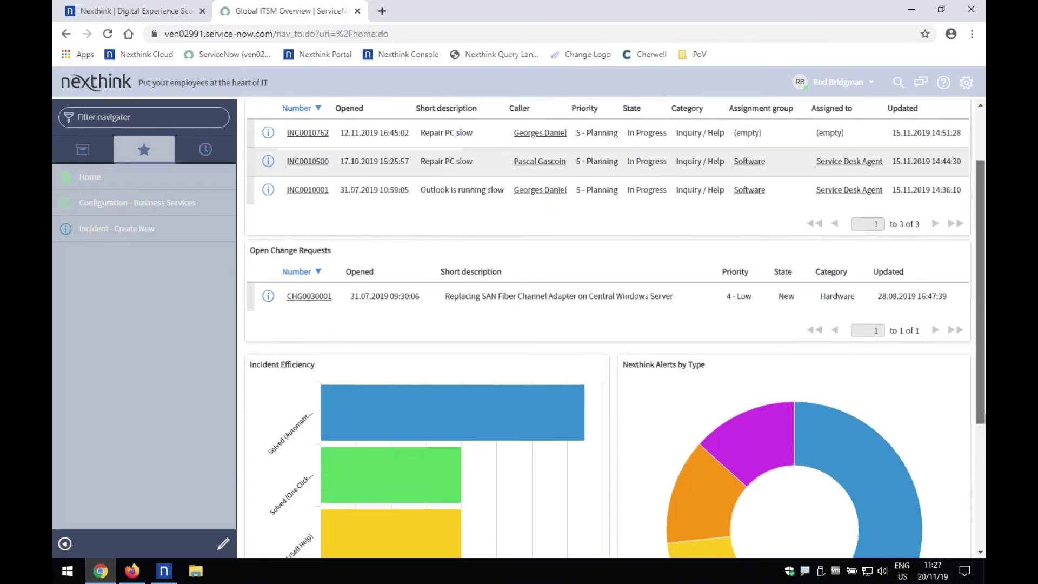
drag(984, 418, 984, 503)
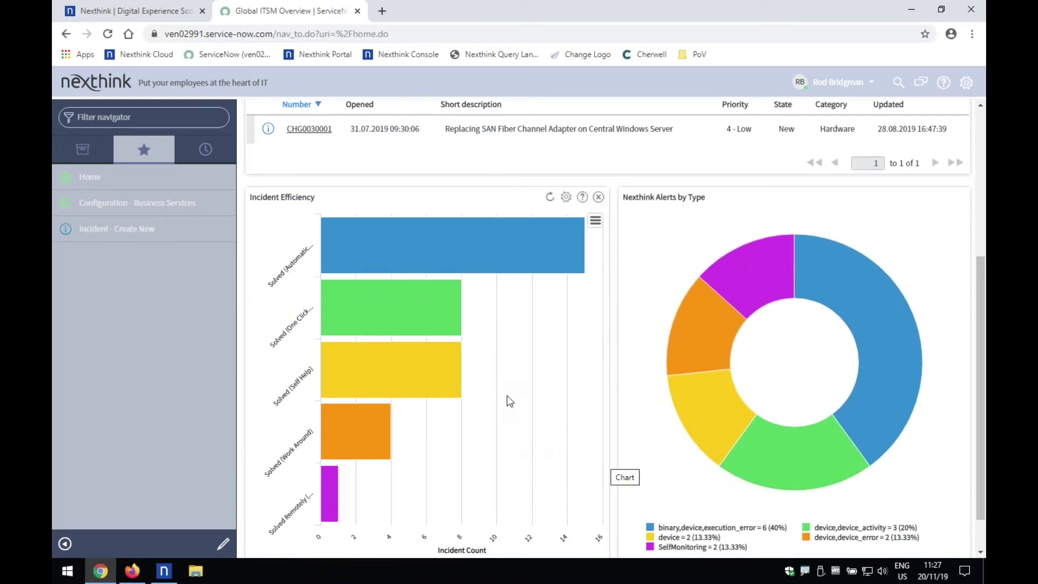
mouse_move(377, 269)
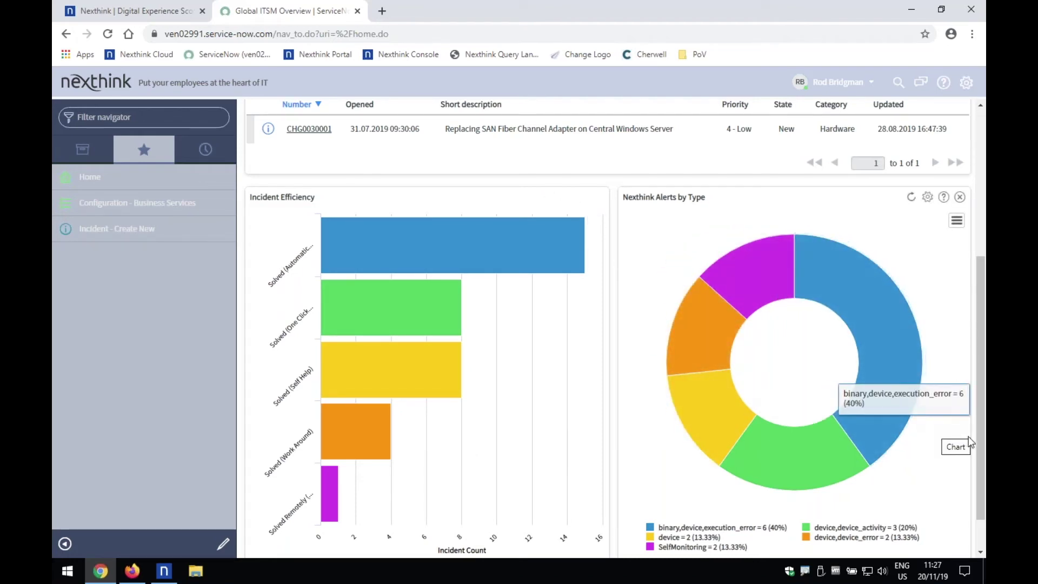
drag(977, 439, 976, 271)
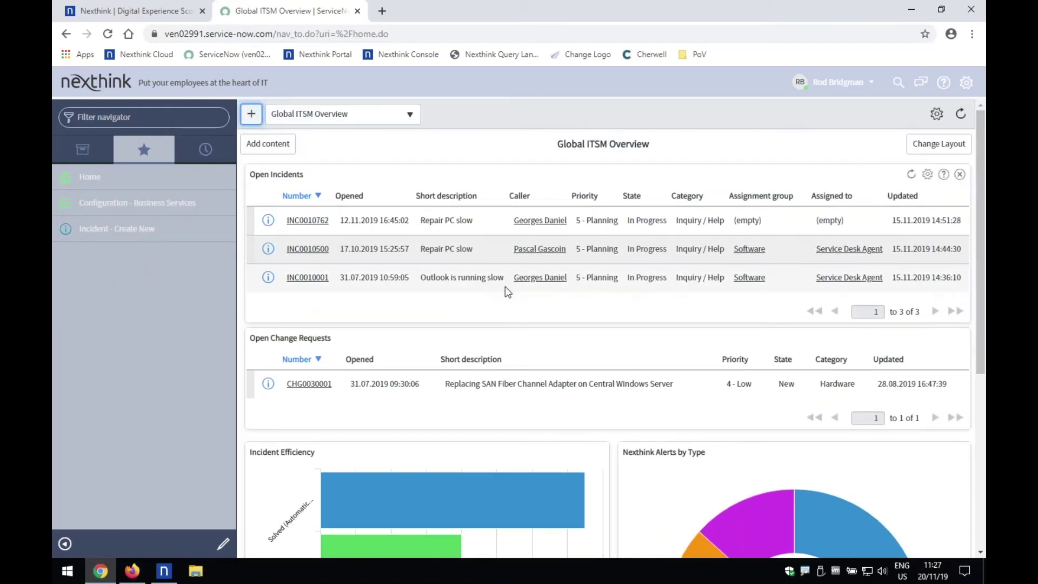
- Review CHDB207's related alerts on incident INC0010762, then switch to the Service Portal browser
click(307, 221)
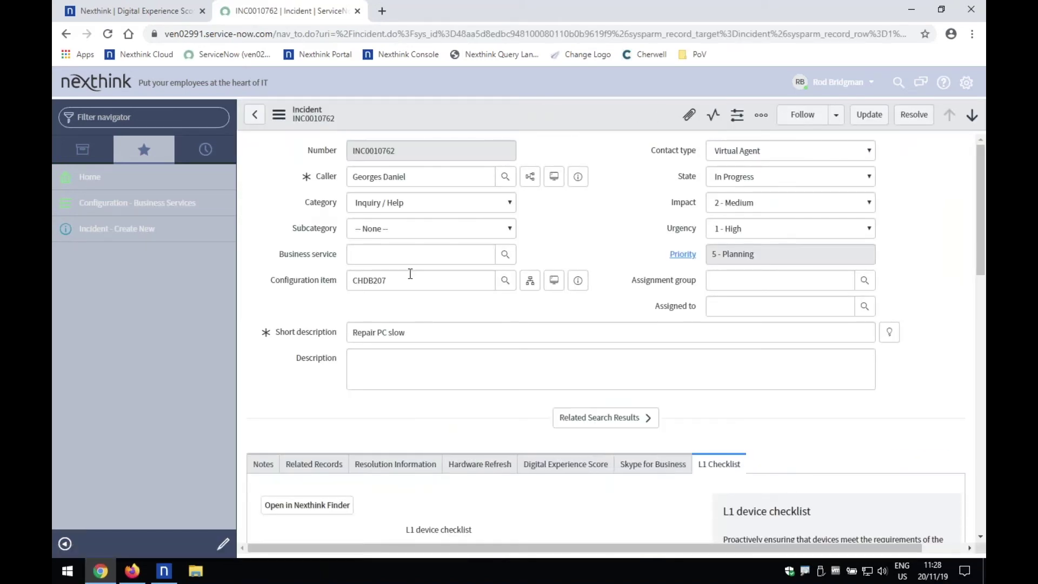
click(554, 282)
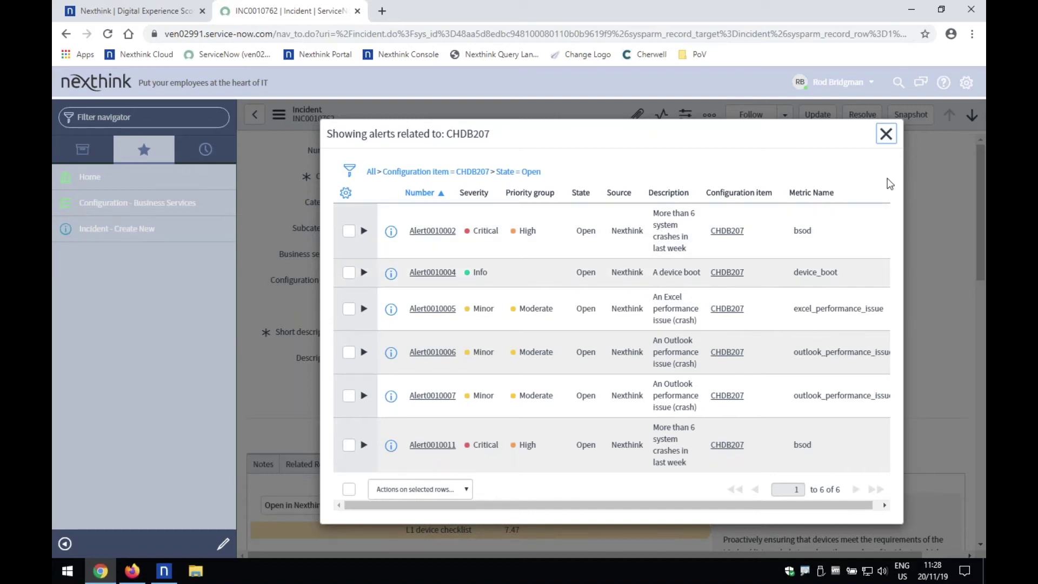
click(886, 134)
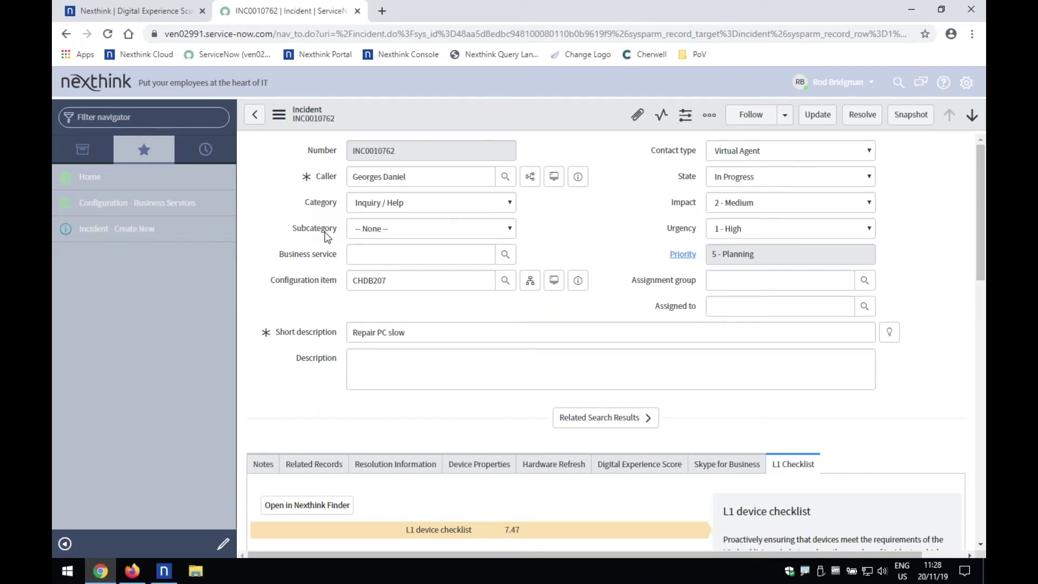
click(132, 574)
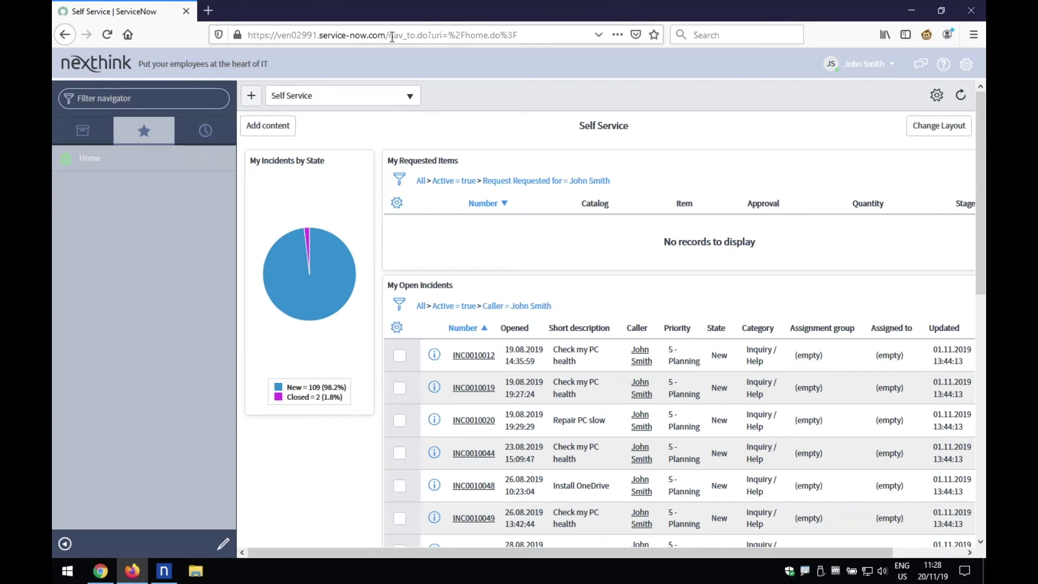
- Replace the Firefox URL path with 'sp' to load the Service Portal page
drag(391, 36, 523, 34)
text(sp)
key(Return)
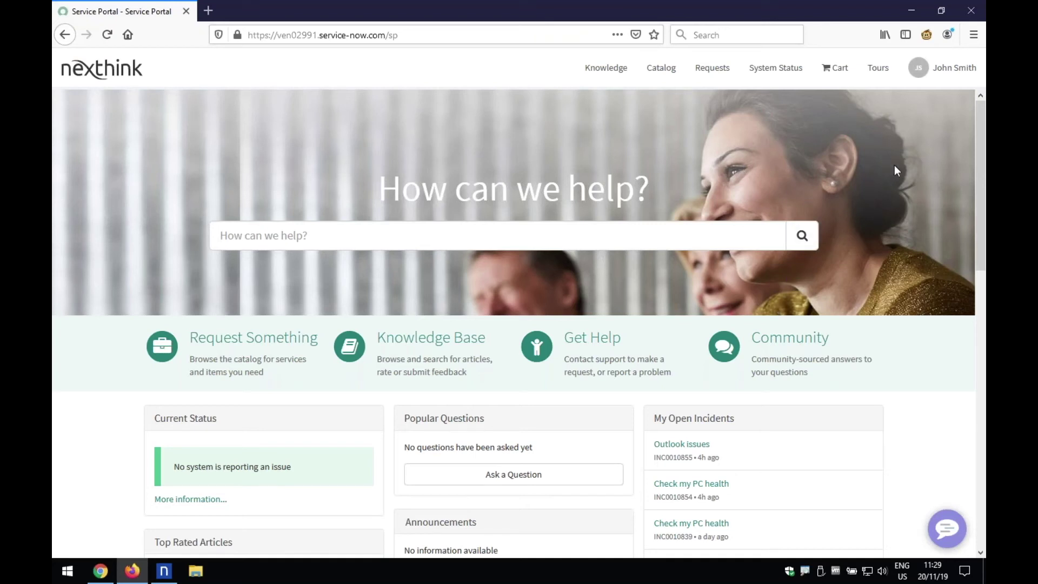
- Ask the Virtual Agent about 'my pc' and choose the Check my PC health request
click(945, 529)
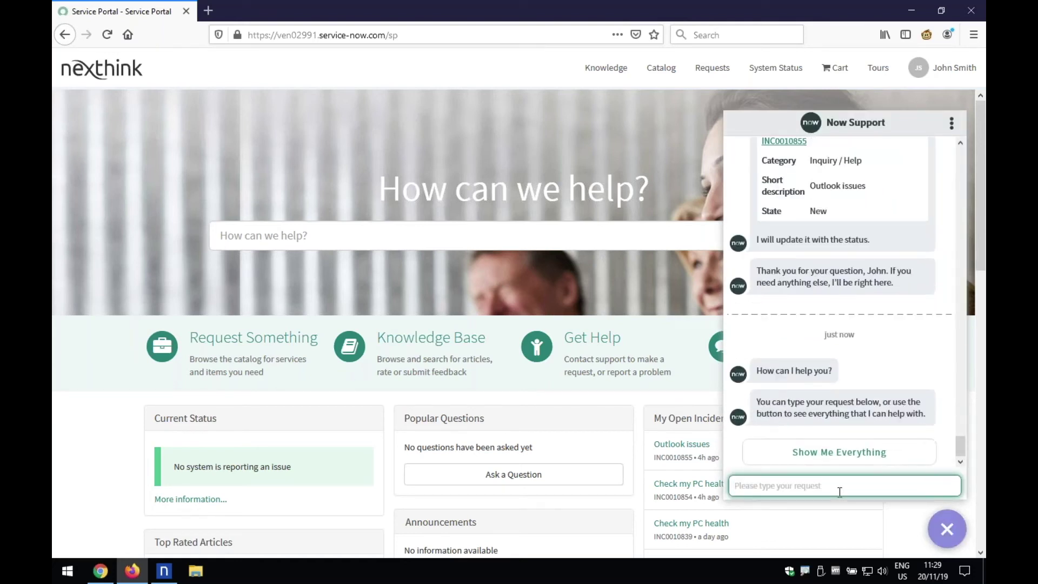
text(my pc)
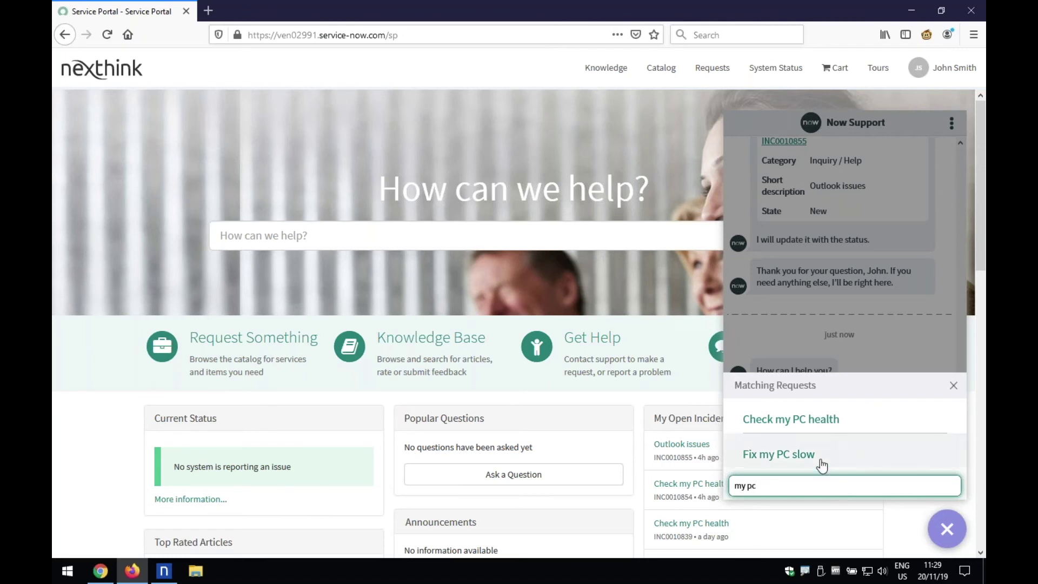
click(797, 426)
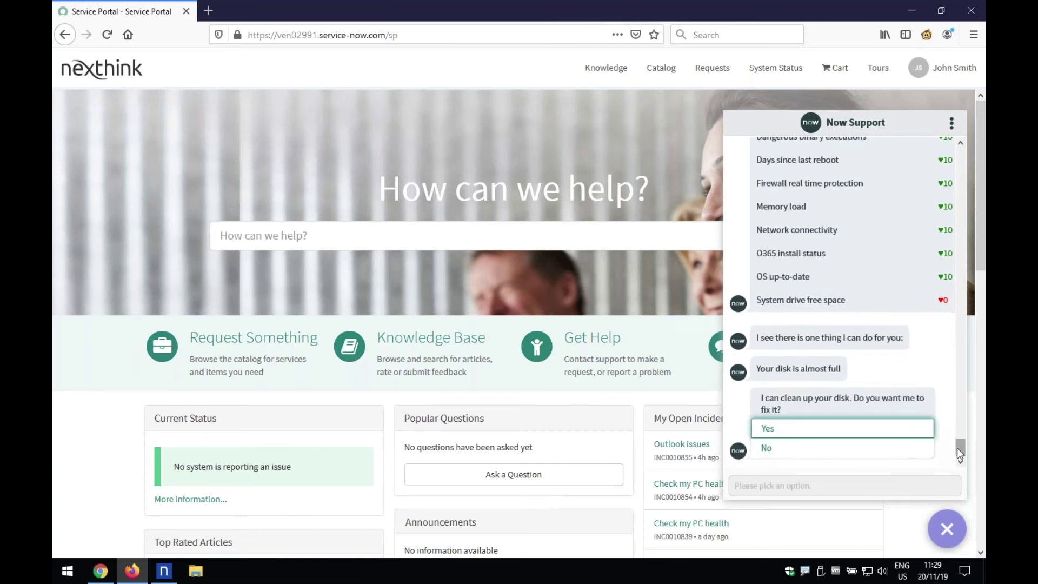
- Review the PC health results and decline the offered disk cleanup
scroll(958, 447, up, 1)
scroll(959, 449, up, 1)
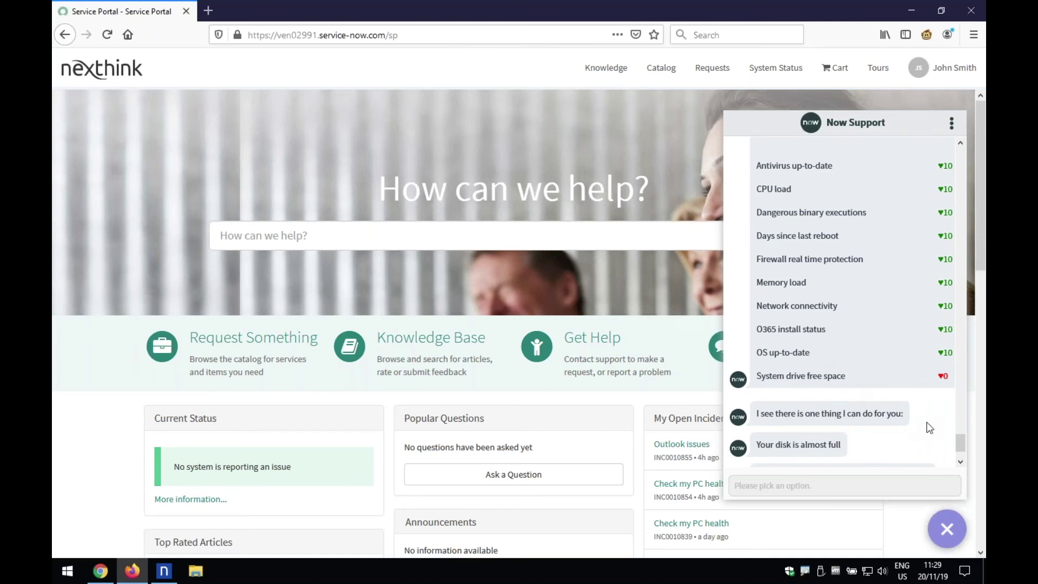
scroll(959, 440, down, 3)
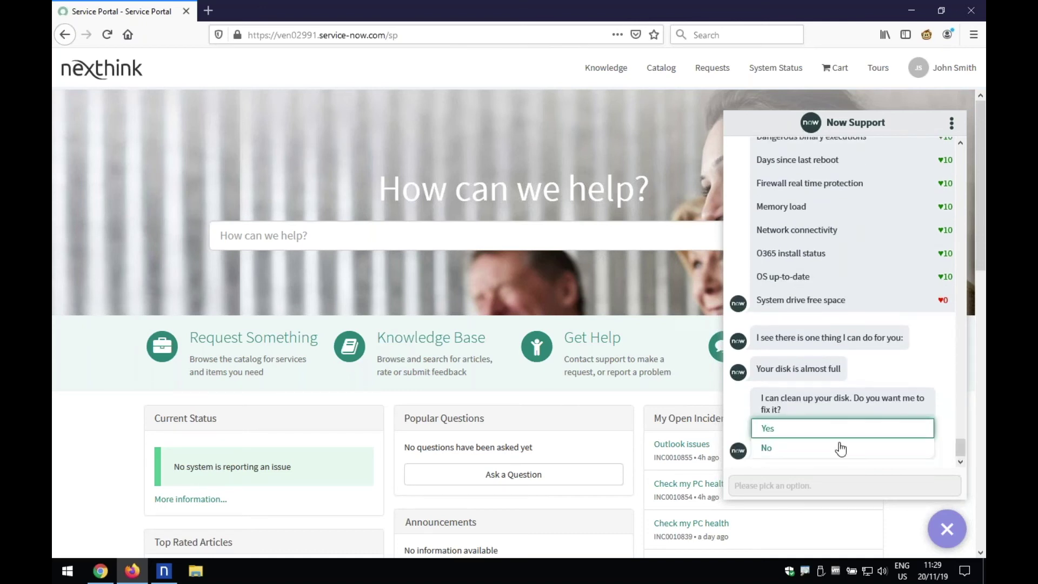
click(767, 452)
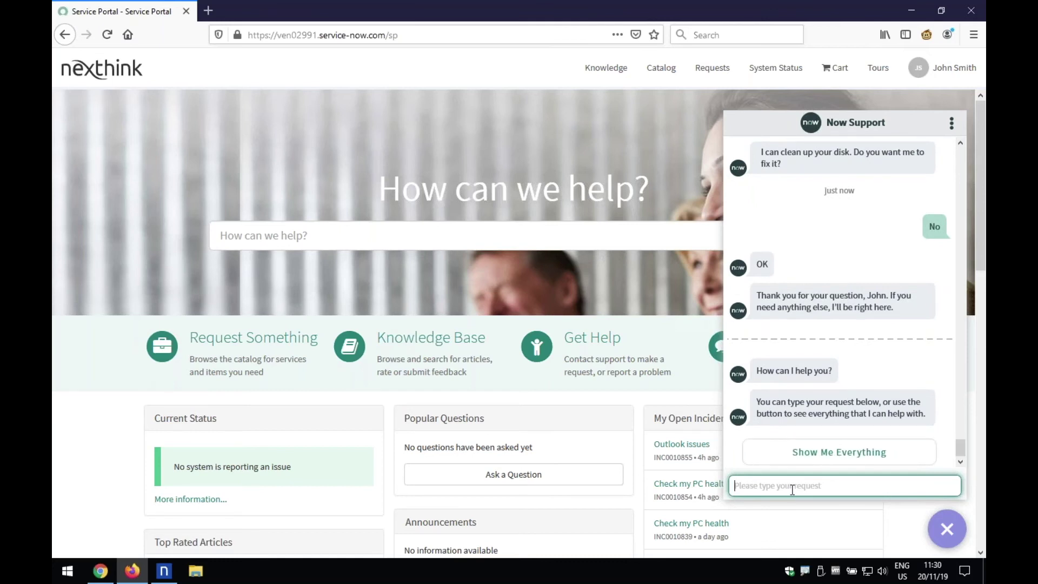
- Request Fix my PC slow via 'my pc' and accept the disk cleanup for issue 1 of 3
text(my pc)
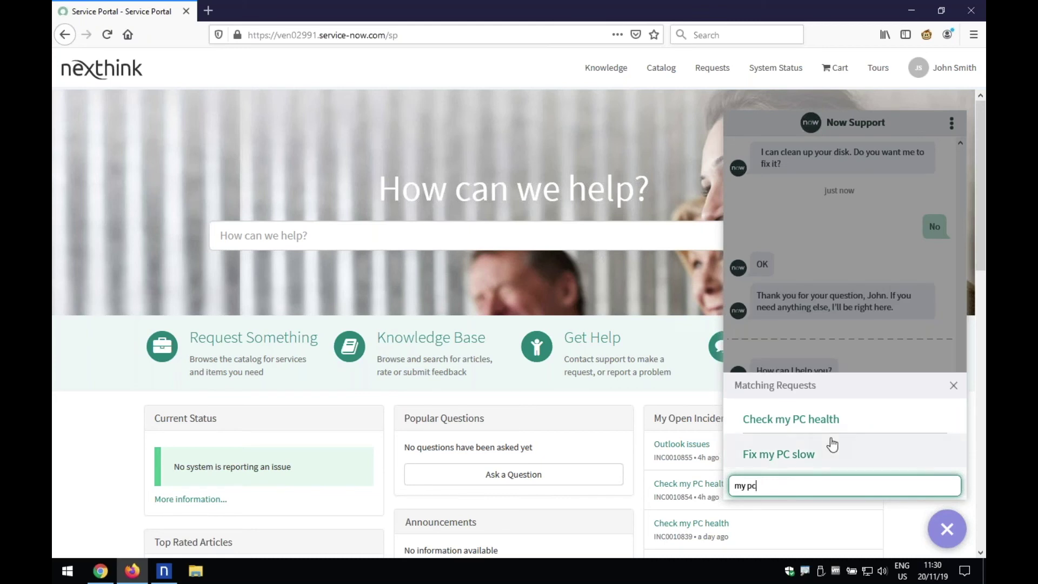
click(789, 464)
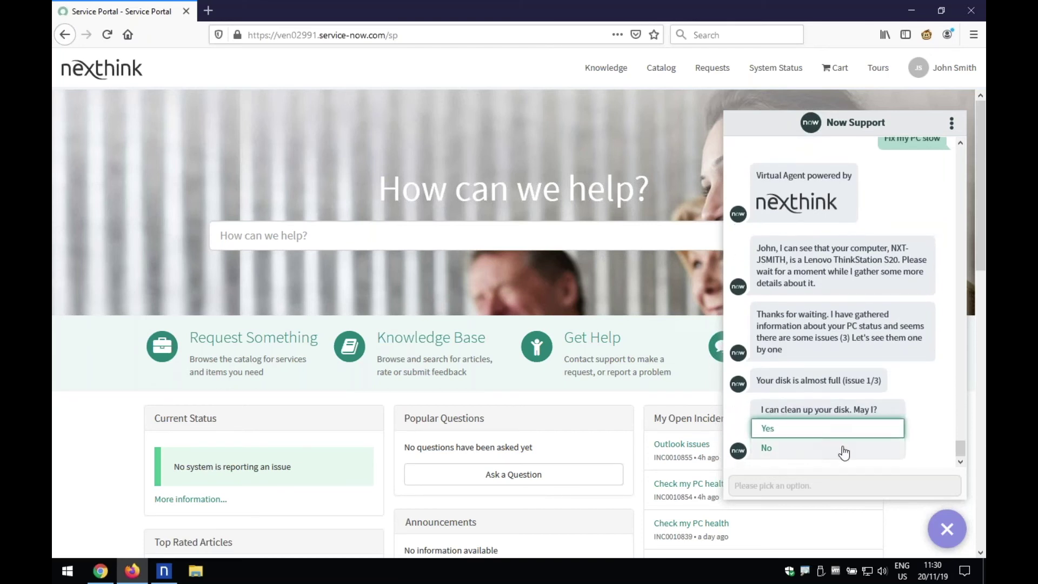
click(768, 430)
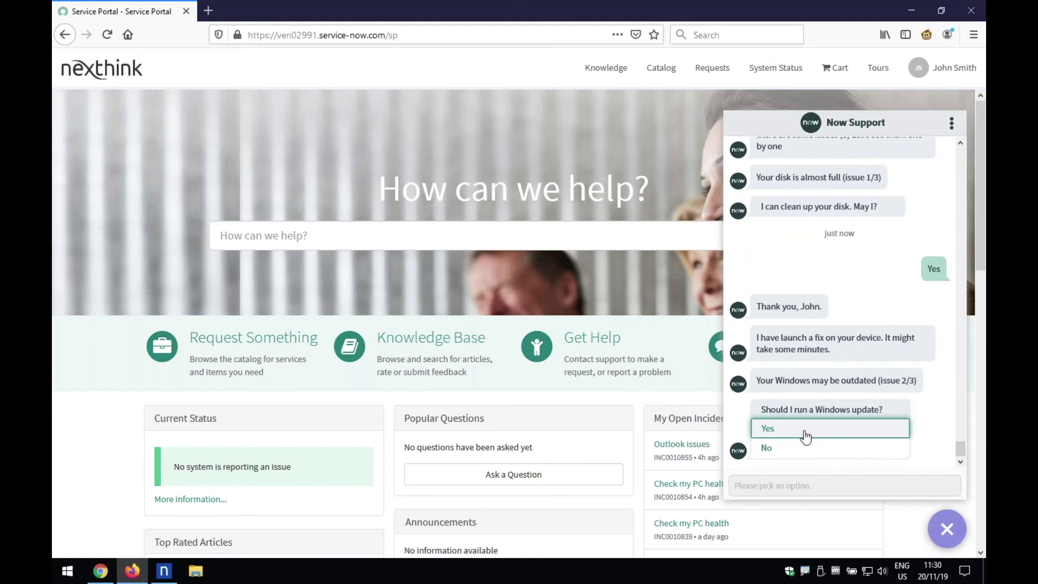
- Approve the Windows update and the removal of startup apps such as VMware Tools Core Service
click(767, 430)
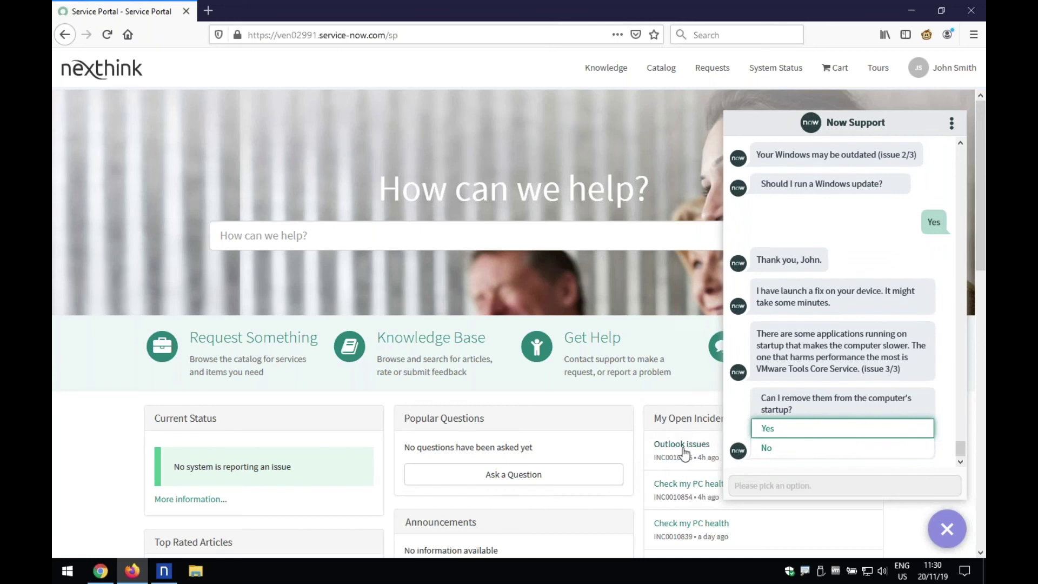
click(770, 434)
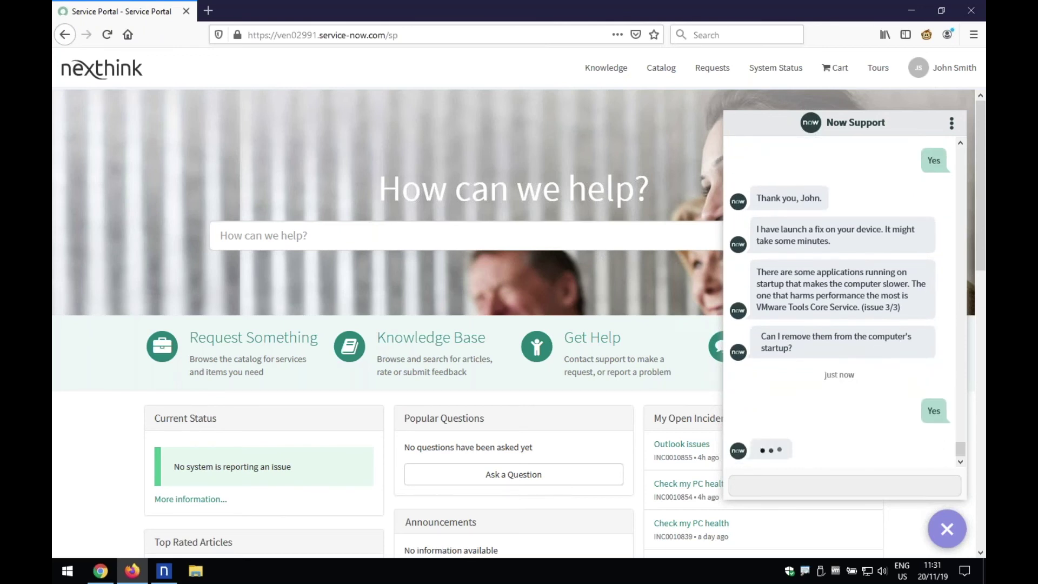